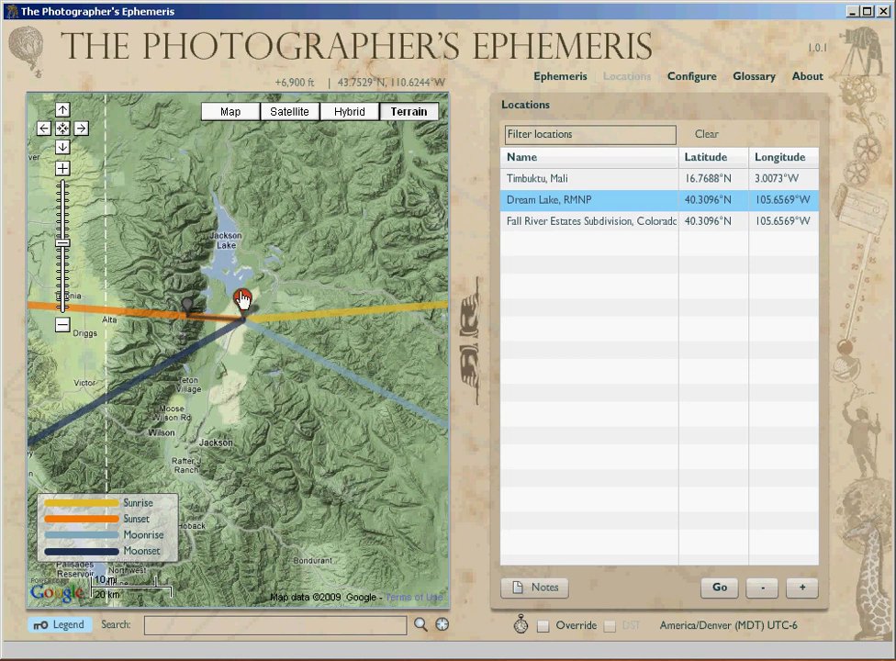
Show the multi-day ephemeris of sun and moon times for the marked location.
left_click(542, 80)
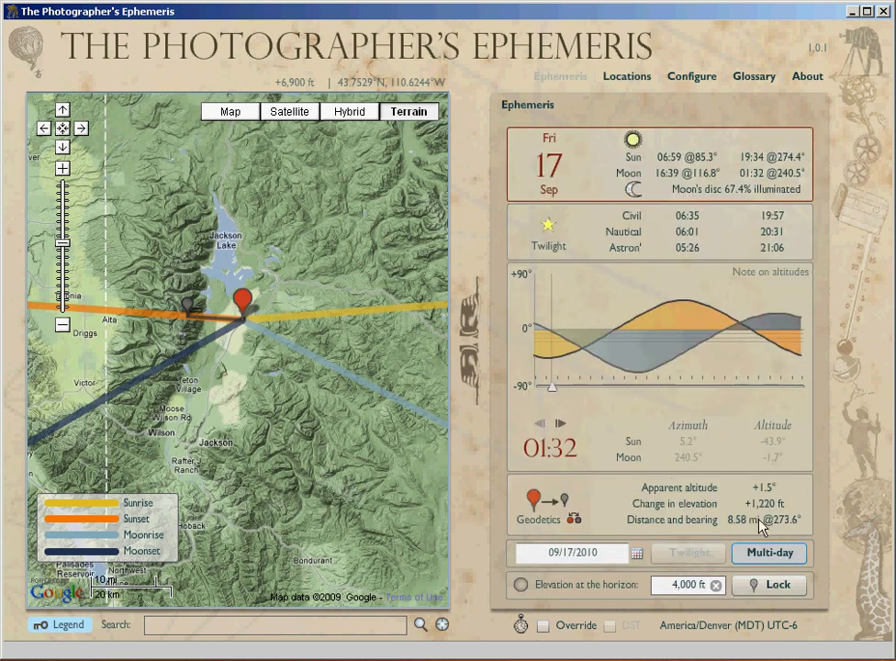
left_click(771, 553)
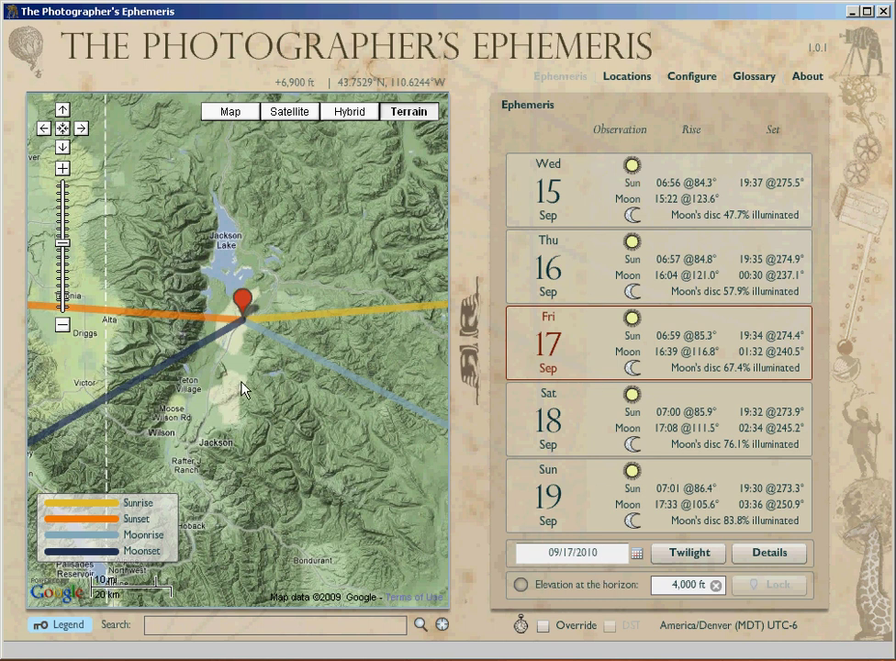
mouse_move(246, 377)
left_mouse_down()
mouse_move(271, 396)
mouse_move(273, 383)
left_mouse_up()
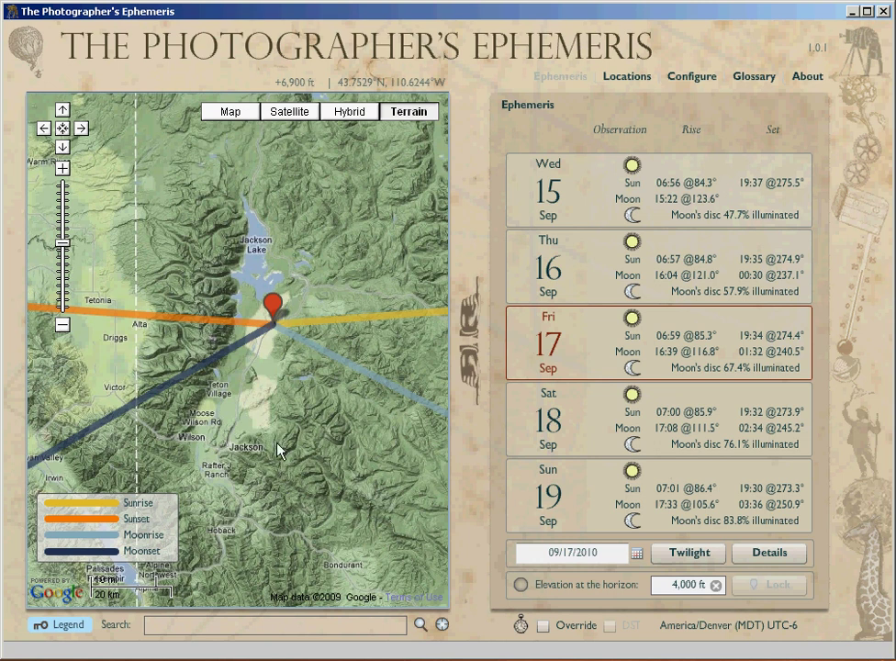
scroll(283, 434, "up", 1)
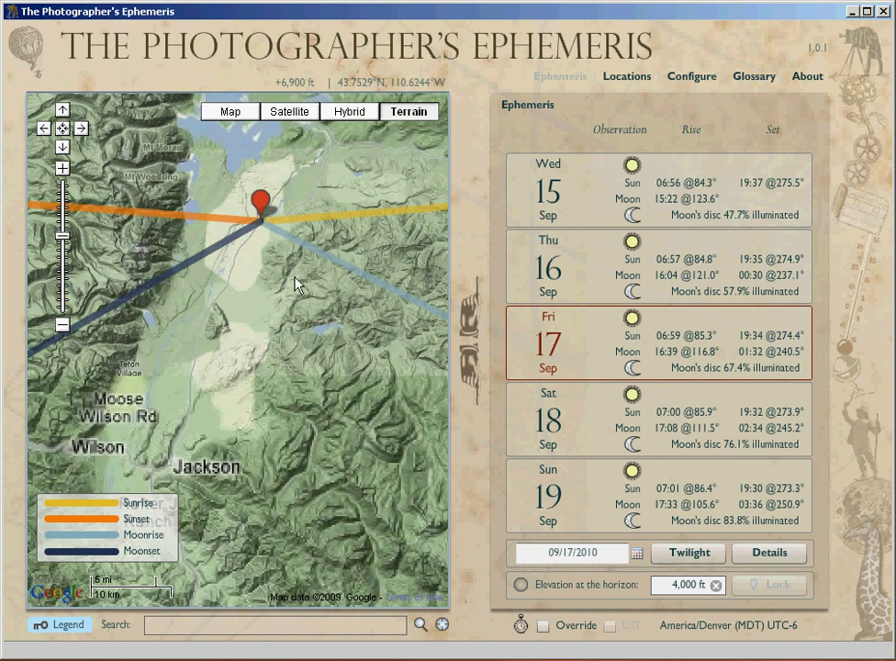
left_click_drag(239, 270, 290, 359)
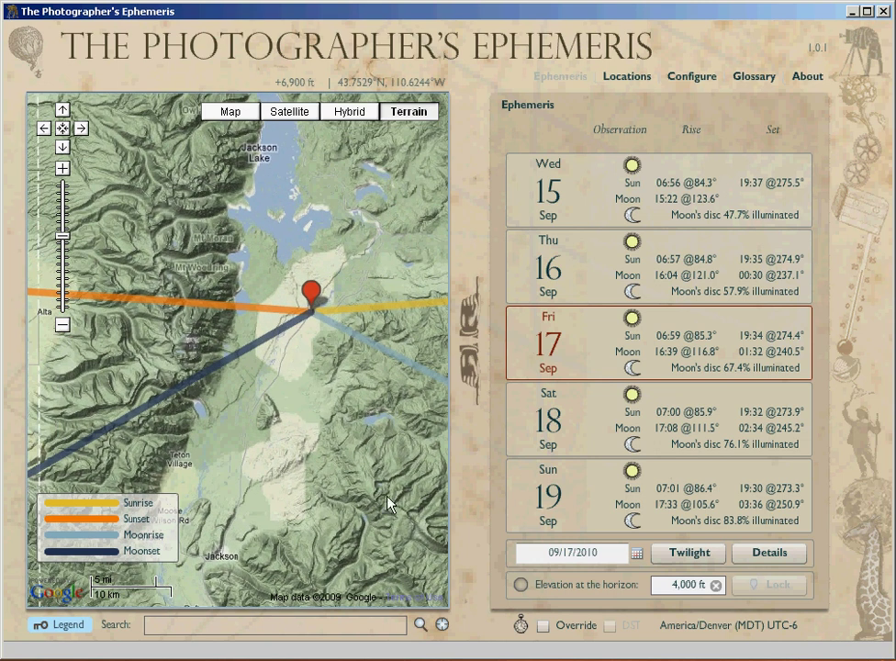
Set the ephemeris date to 10/28/2010.
left_click(637, 555)
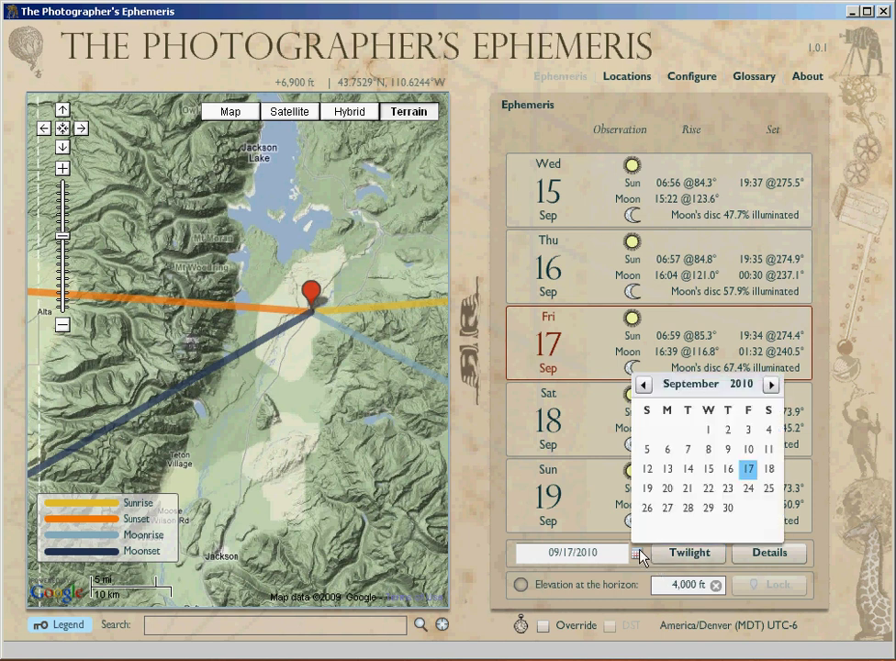
left_click(771, 384)
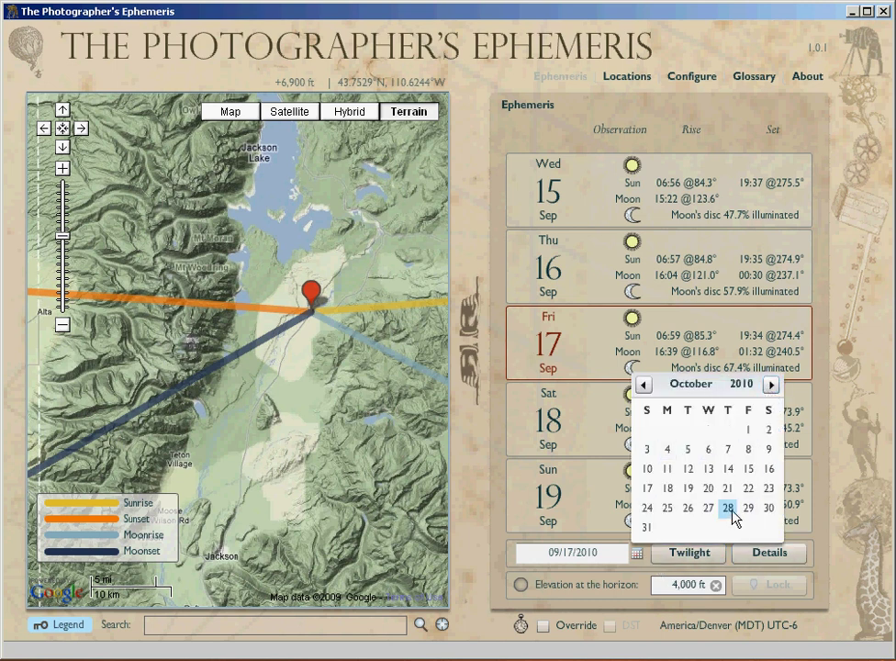
left_click(731, 512)
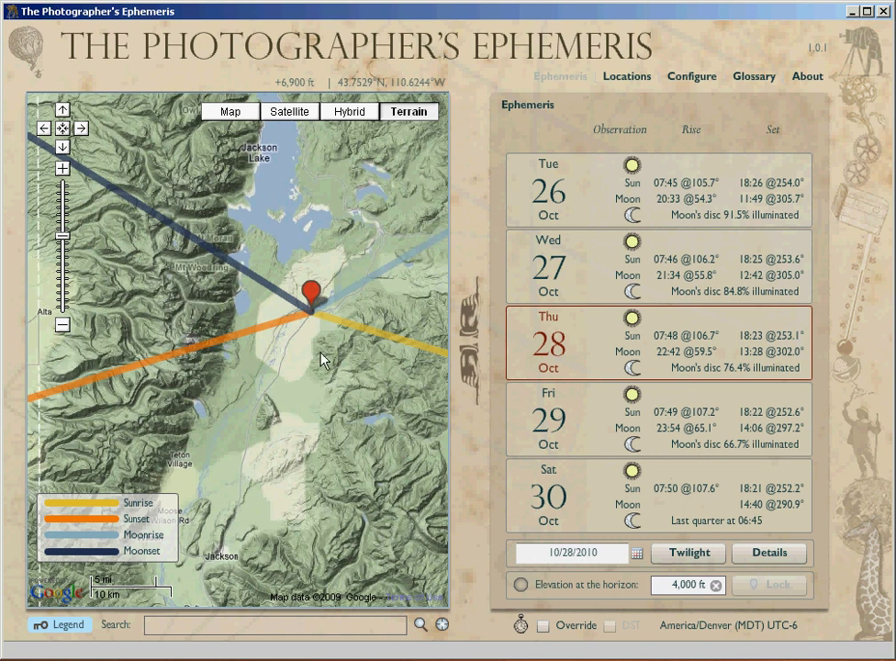
Switch the map to satellite imagery and move the marker to the upper end of the roadside overlook's footpaths, about 43.7542°N, 110.6241°W.
scroll(323, 362, "up", 1)
scroll(320, 295, "up", 1)
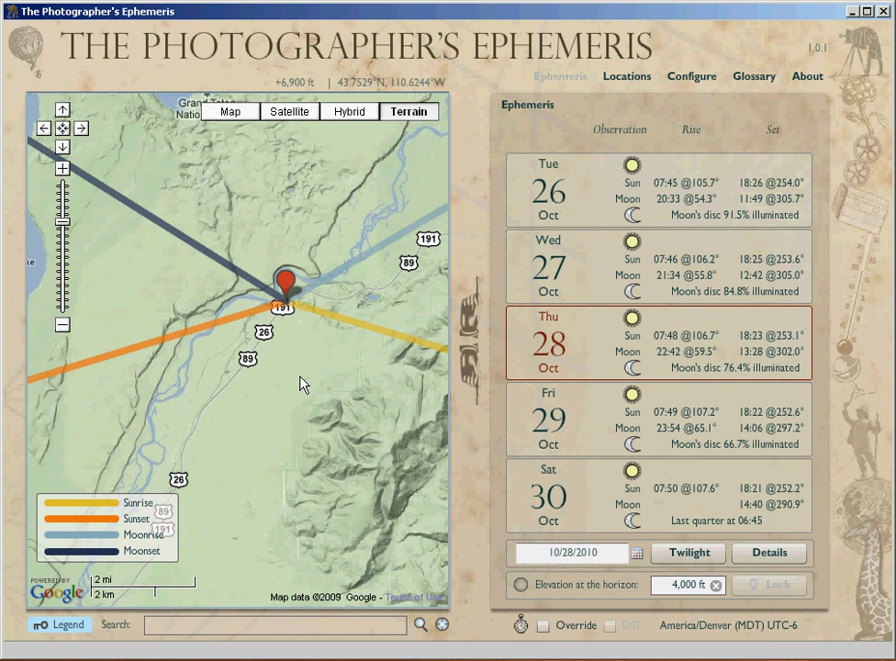
scroll(281, 358, "up", 1)
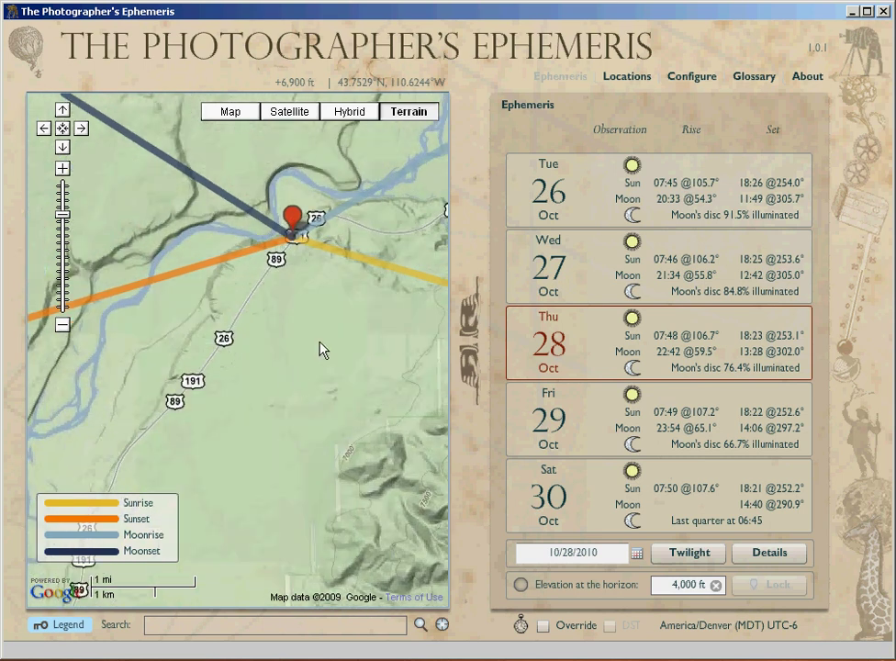
scroll(321, 336, "up", 1)
mouse_move(314, 330)
left_mouse_down()
mouse_move(294, 348)
mouse_move(257, 541)
left_mouse_up()
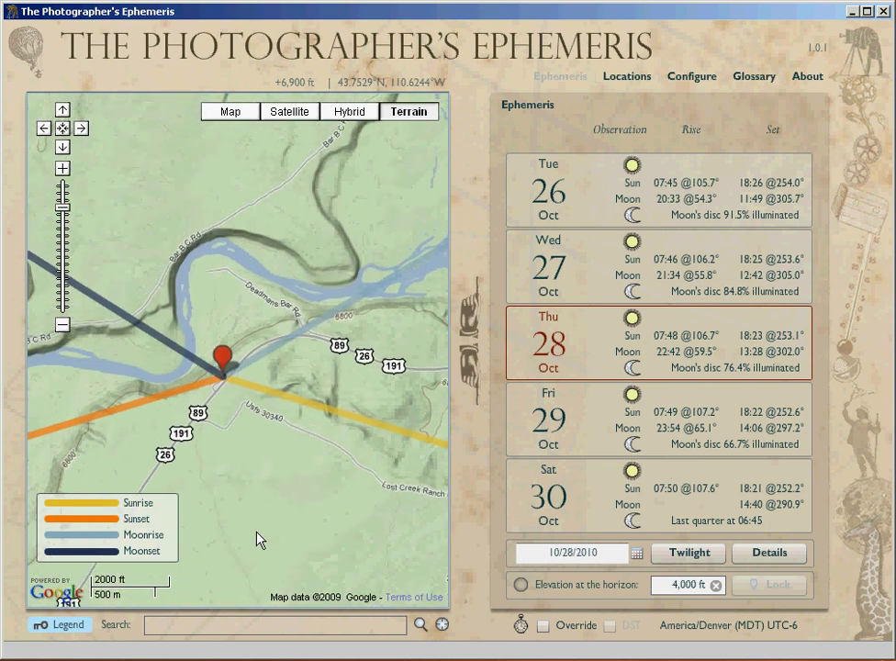
scroll(237, 413, "up", 1)
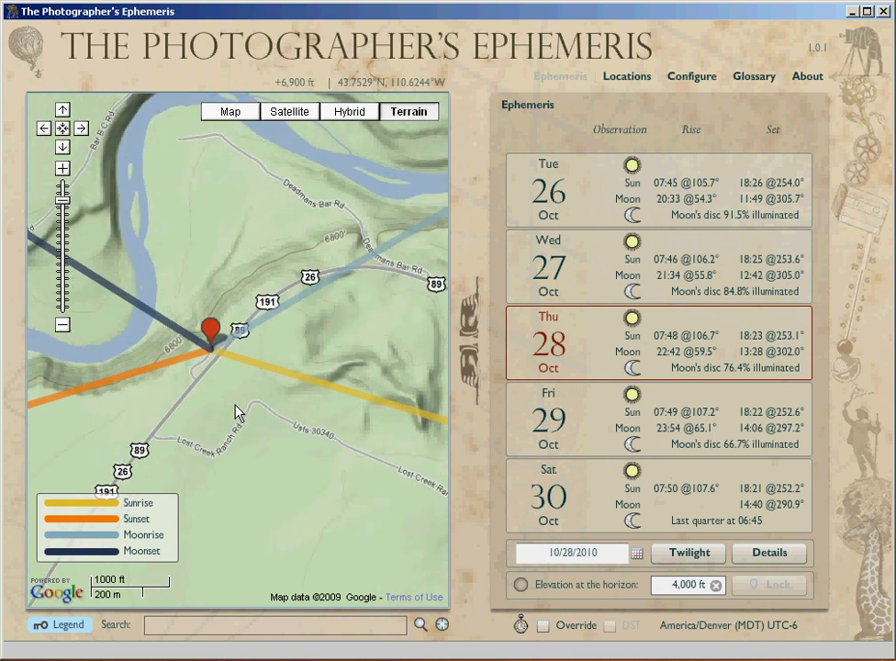
left_click(285, 114)
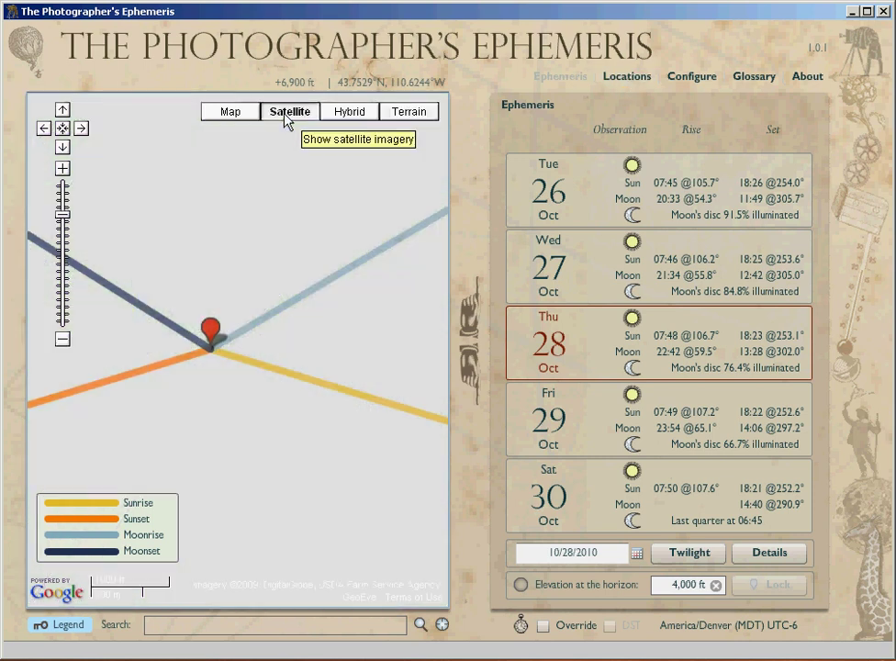
scroll(227, 384, "up", 1)
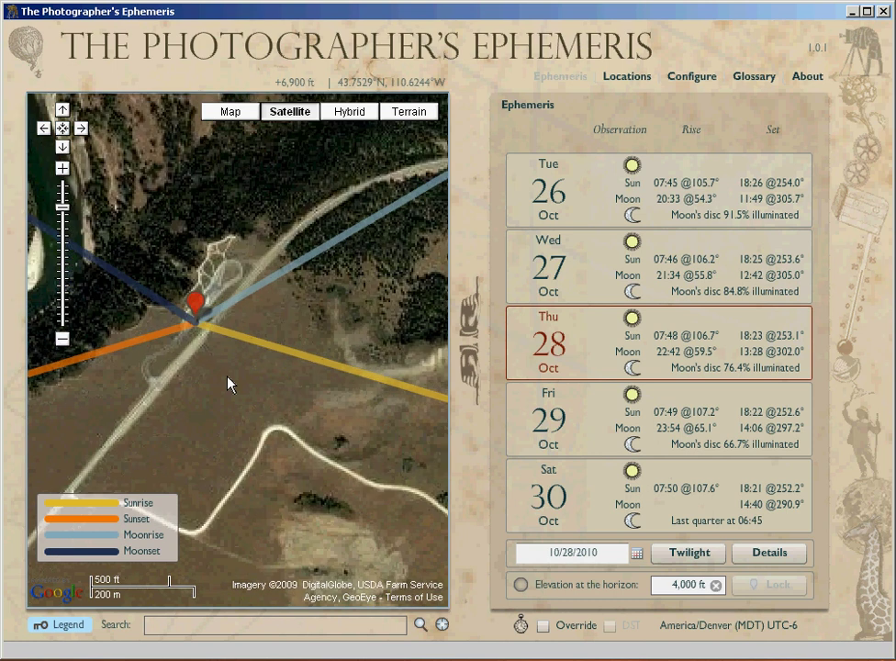
scroll(228, 384, "up", 1)
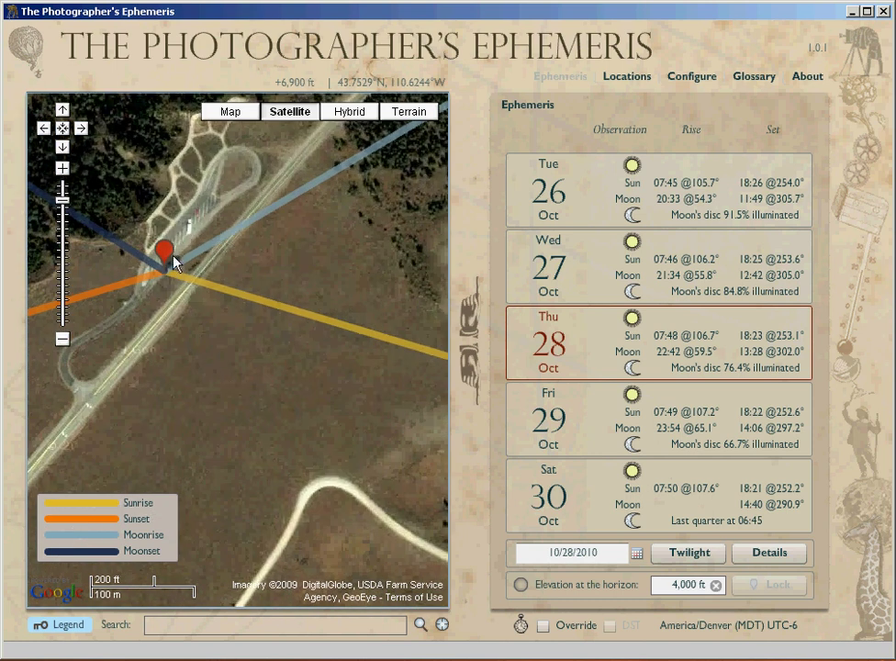
left_click(173, 257)
mouse_move(213, 358)
left_mouse_down()
mouse_move(238, 266)
mouse_move(238, 213)
left_mouse_up()
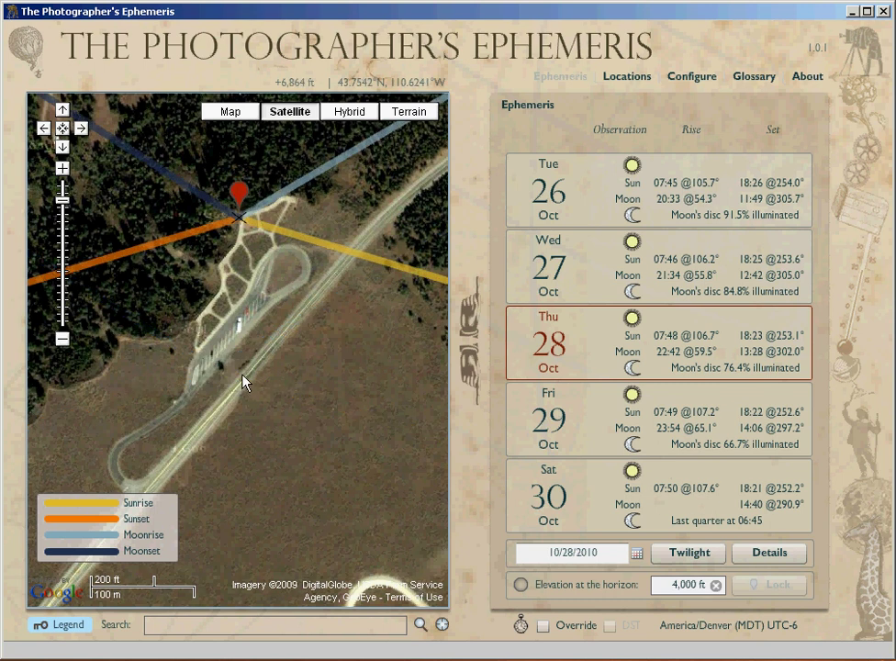
Change the map display from satellite imagery back to terrain.
scroll(243, 386, "down", 2)
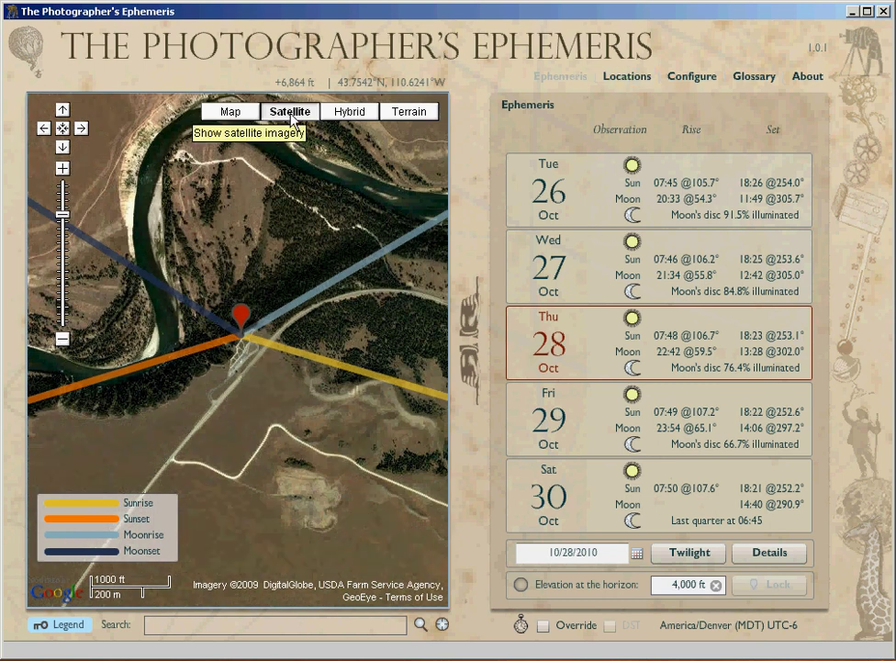
left_click(231, 111)
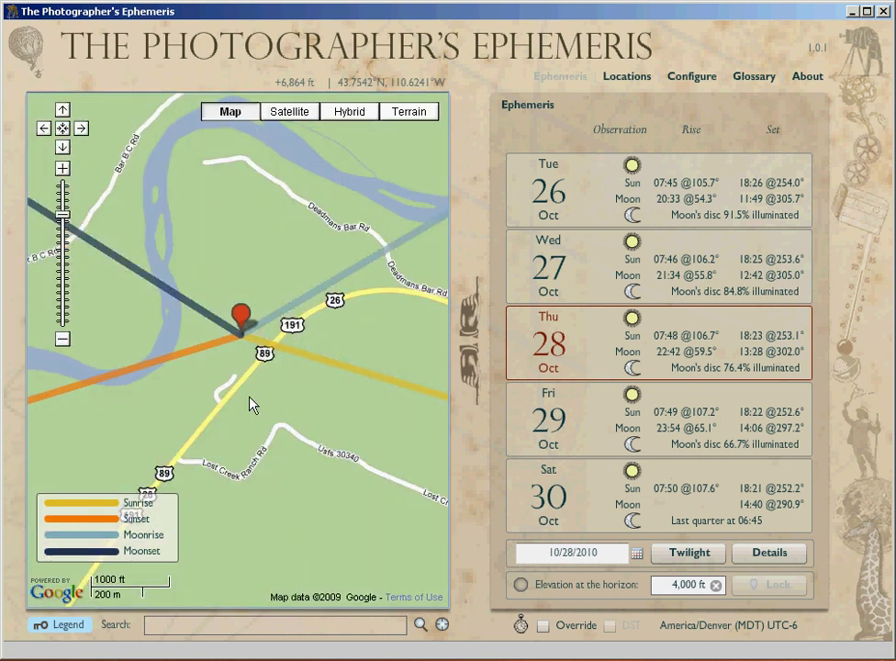
left_click(409, 111)
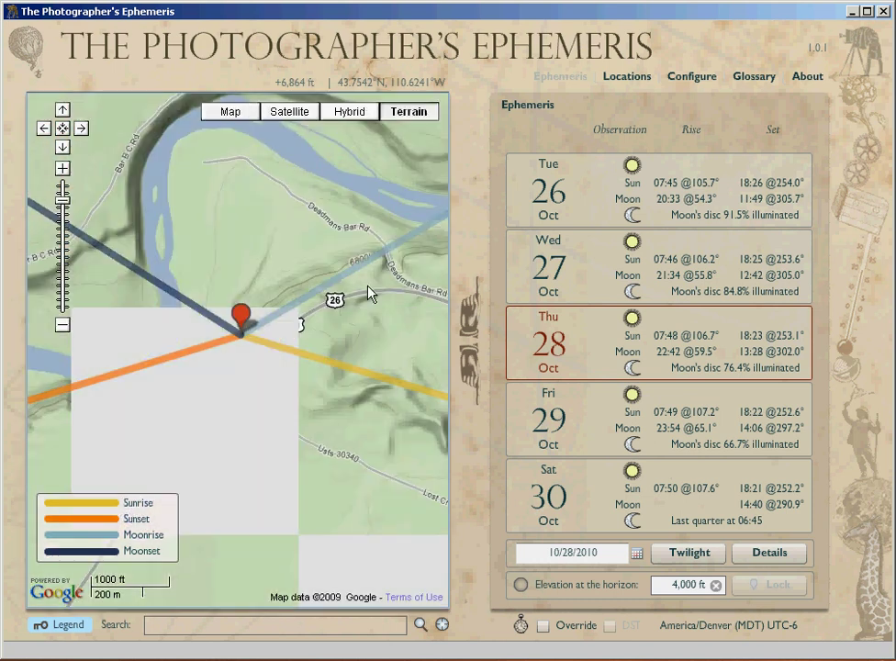
Examine where the sunrise, sunset, moonrise and moonset lines cross the Teton peaks and the valley around the marker.
scroll(367, 294, "down", 1)
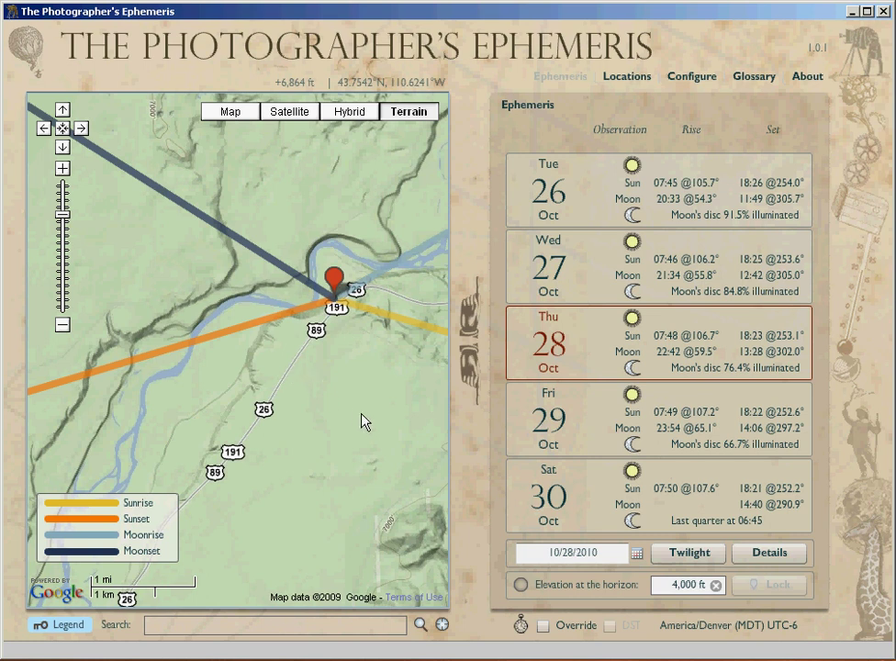
left_click_drag(360, 409, 294, 397)
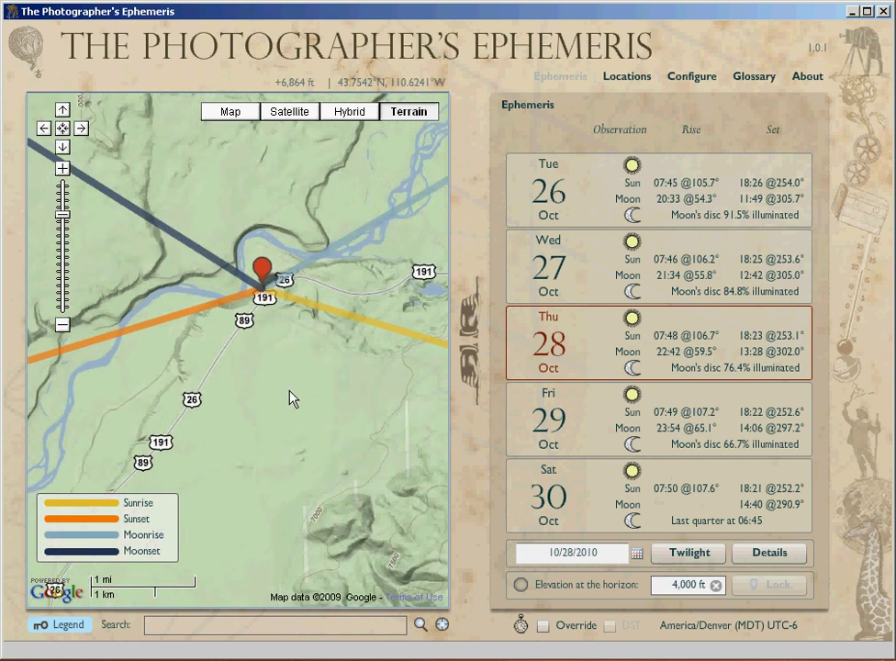
scroll(294, 397, "down", 1)
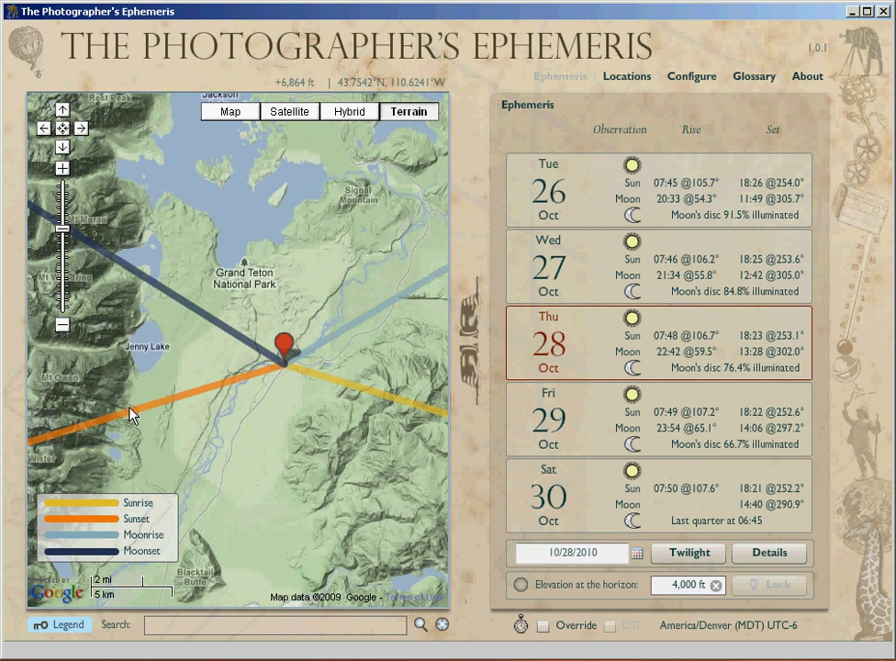
scroll(129, 418, "up", 1)
mouse_move(393, 437)
left_mouse_down()
mouse_move(316, 414)
mouse_move(168, 426)
left_mouse_up()
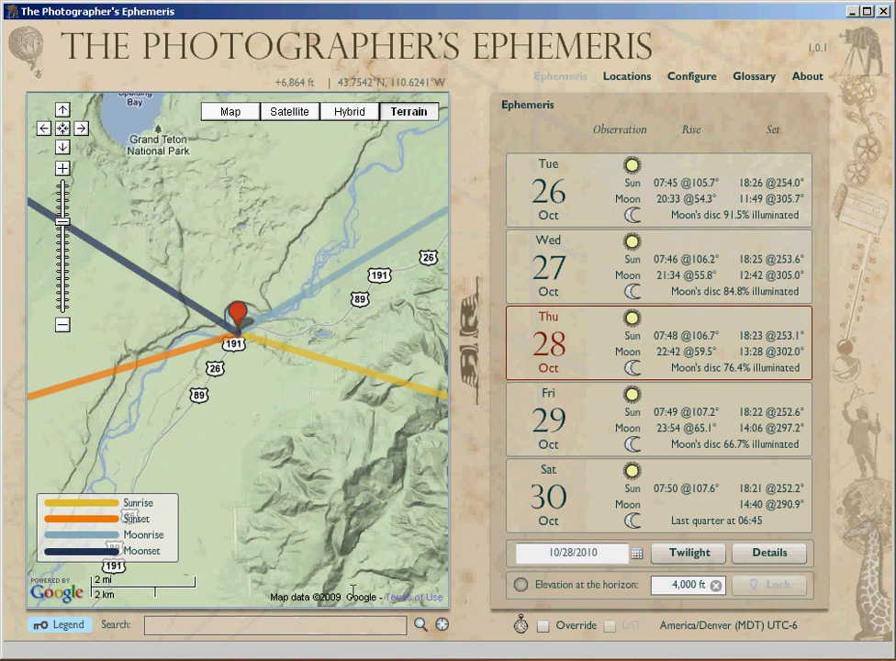
scroll(310, 506, "down", 1)
left_click_drag(306, 497, 311, 344)
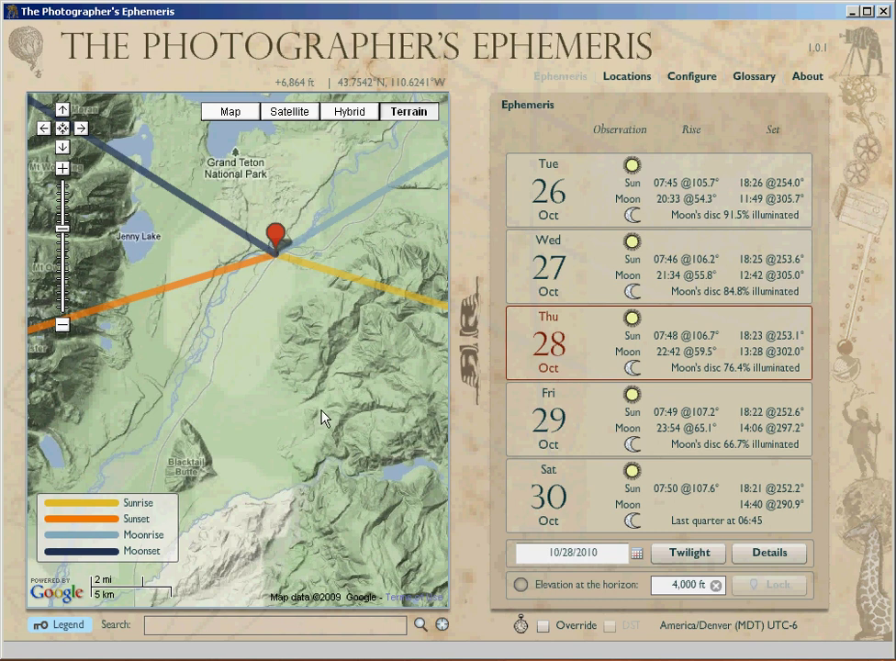
Go to the saved location Dream Lake, RMNP and display its ephemeris.
left_click(616, 79)
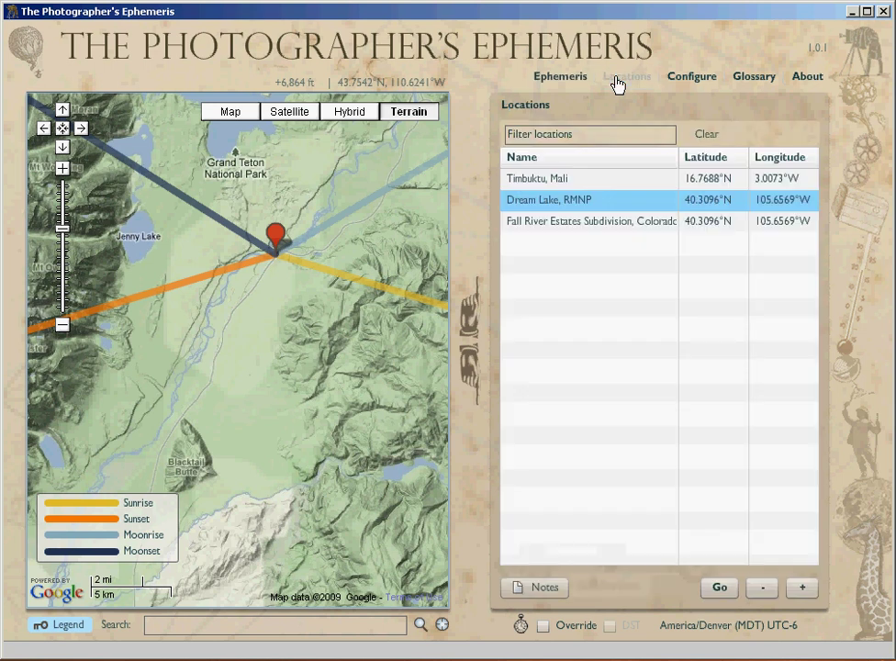
left_click(605, 204)
left_click(580, 354)
left_click(718, 588)
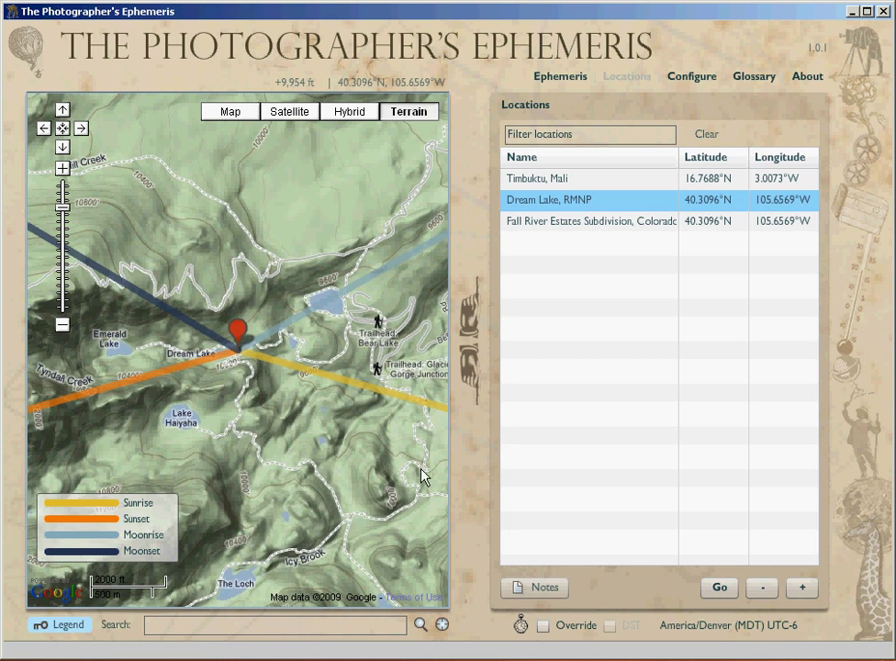
left_click(543, 76)
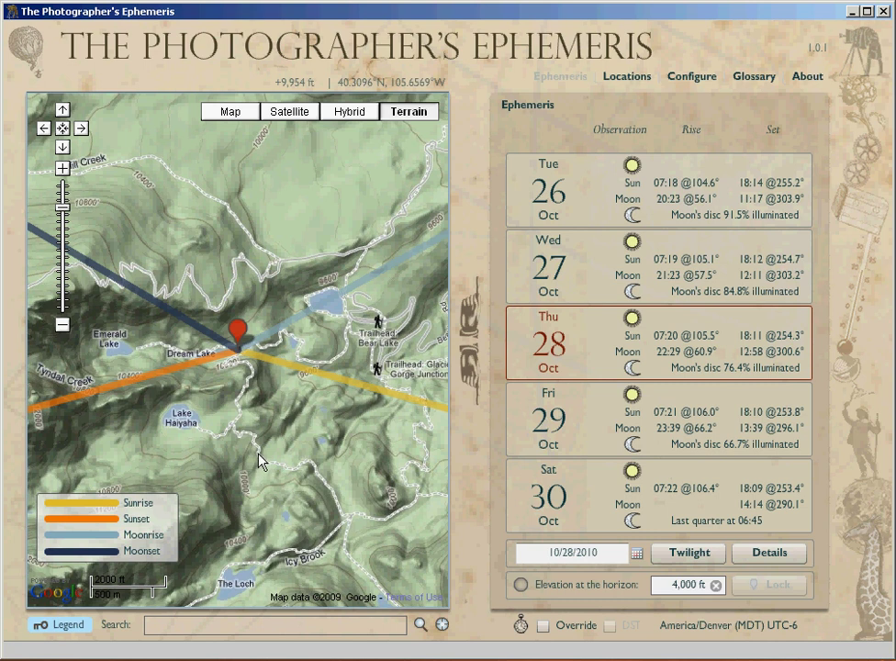
Examine the sun and moon direction lines over the terrain between Dream Lake, Emerald Lake and Nymph Lake.
scroll(258, 462, "up", 1)
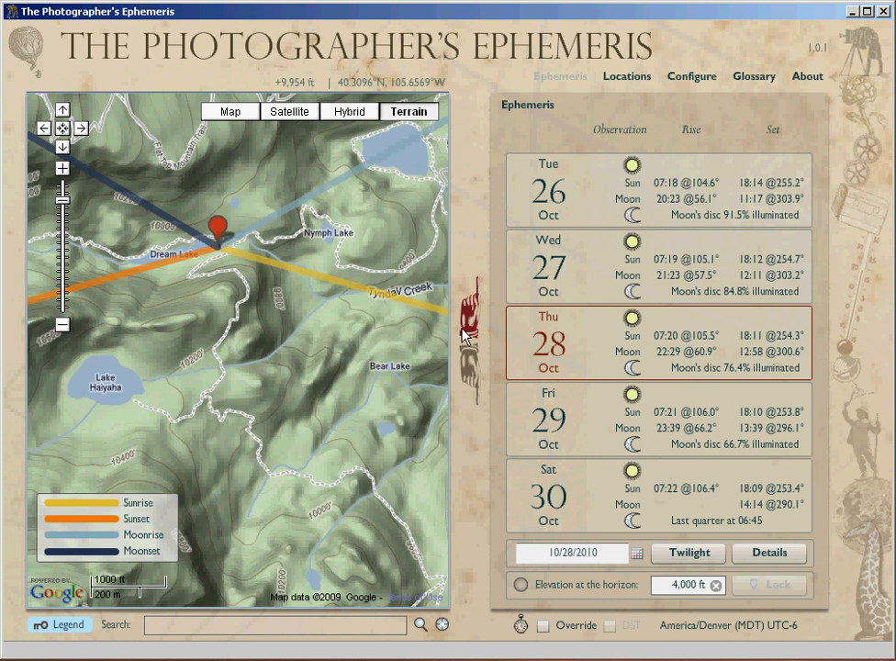
scroll(285, 346, "down", 1)
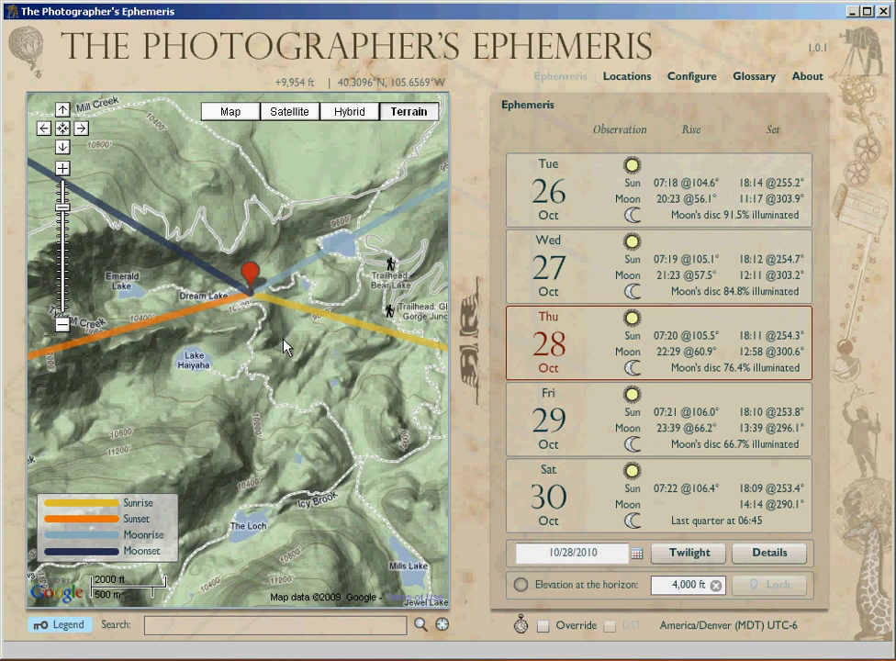
scroll(286, 349, "up", 1)
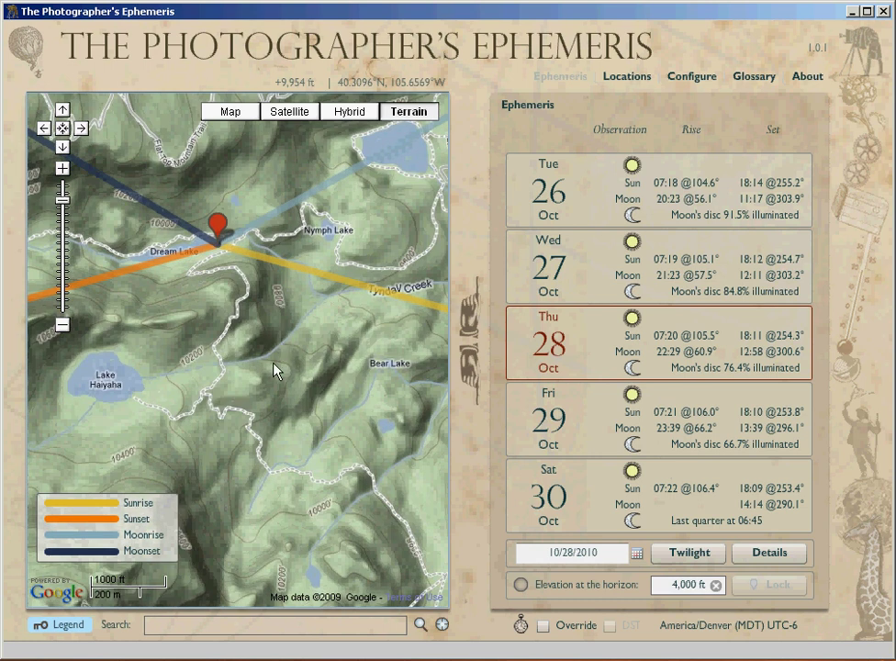
left_click_drag(254, 414, 343, 550)
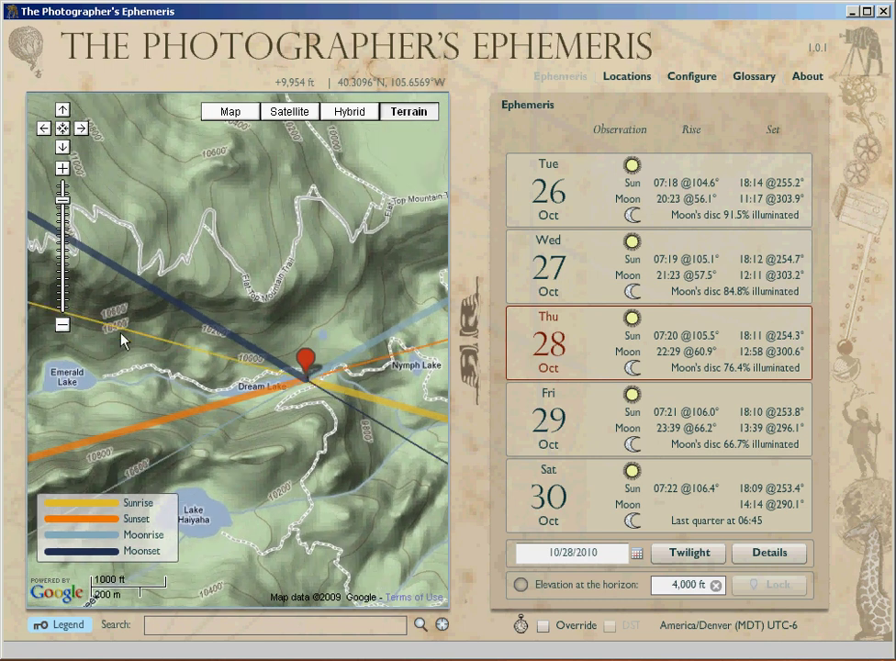
left_click_drag(263, 444, 428, 397)
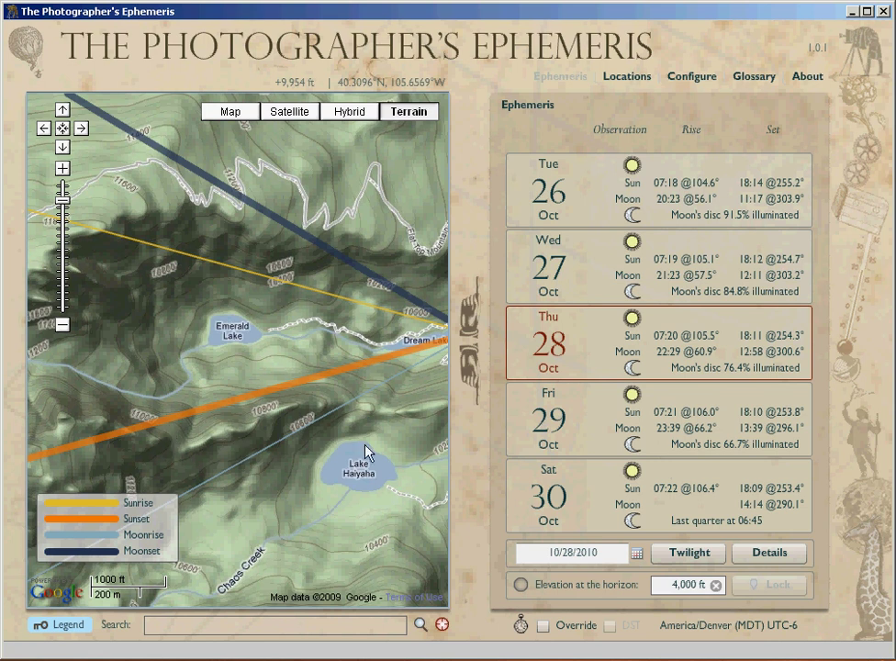
left_click_drag(396, 415, 195, 394)
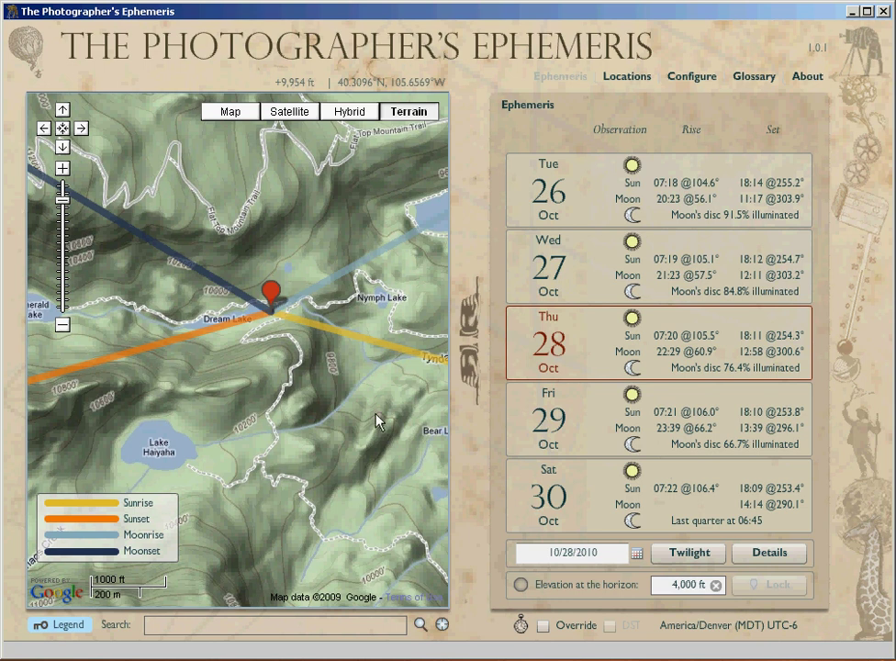
Set the ephemeris date to September 24, 2010.
left_click(636, 552)
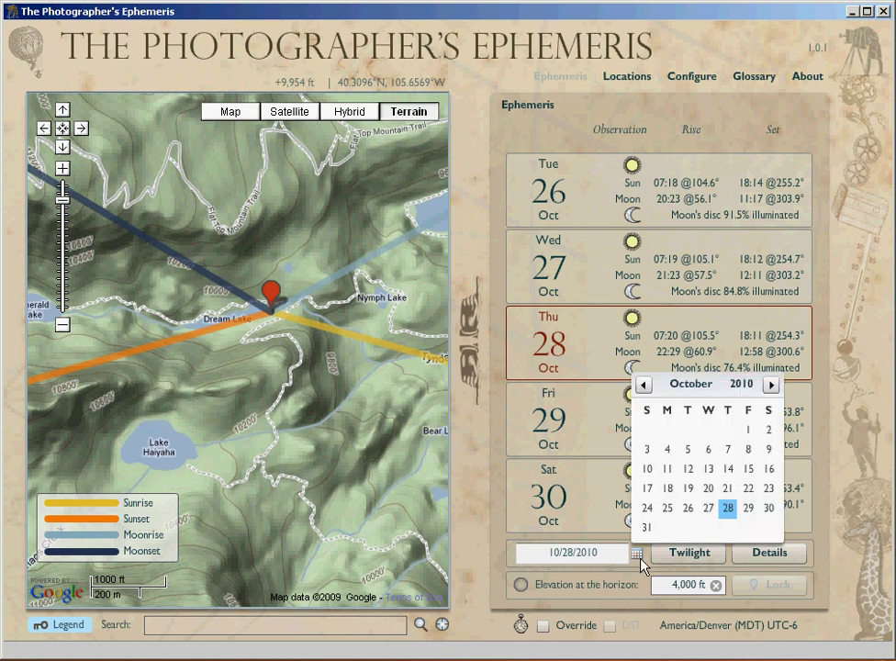
left_click(643, 384)
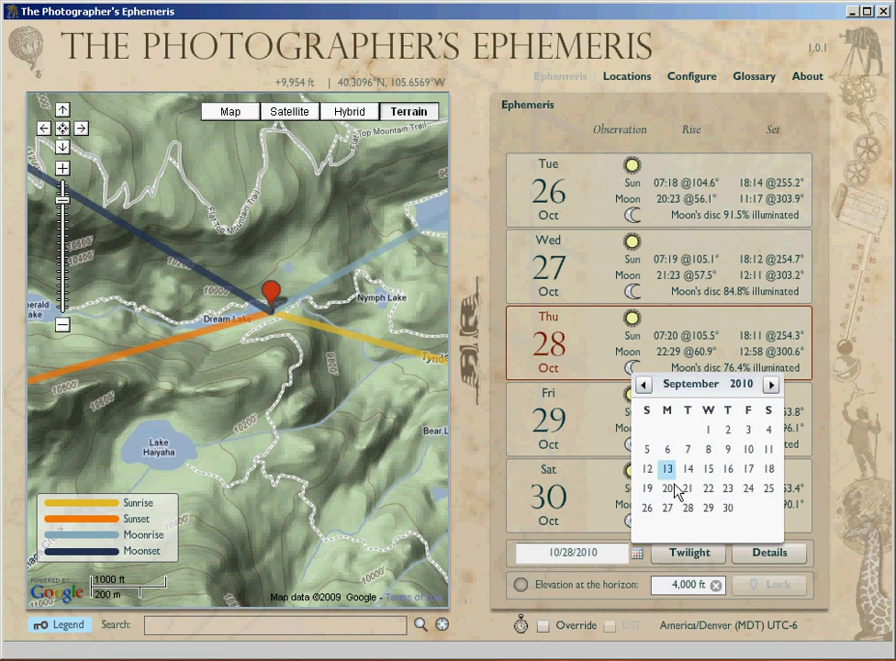
left_click(749, 488)
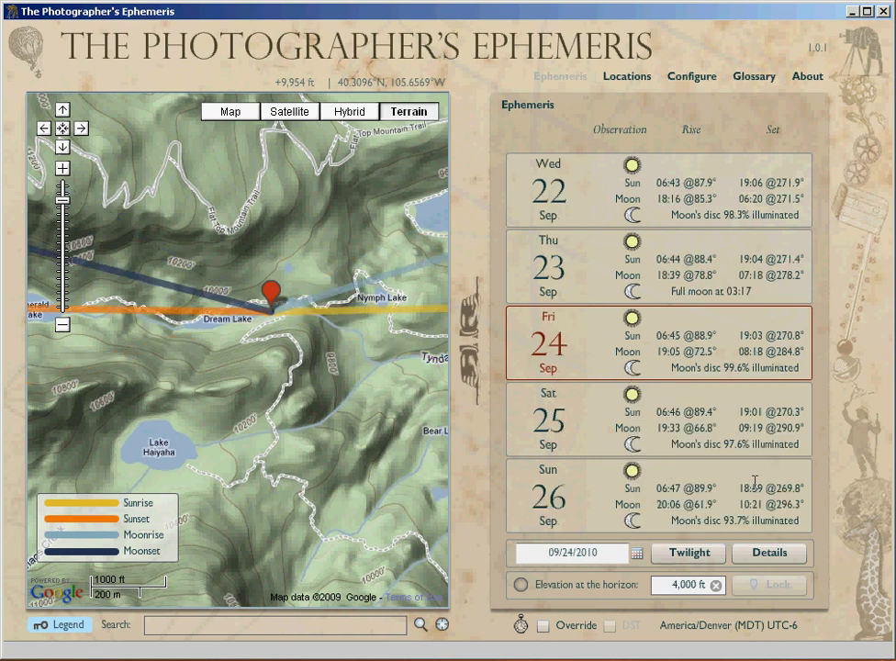
Examine how the sunrise, sunset, moonrise and moonset lines align with Dream Lake, Emerald Lake and Nymph Lake.
scroll(303, 386, "down", 1)
scroll(316, 417, "down", 1)
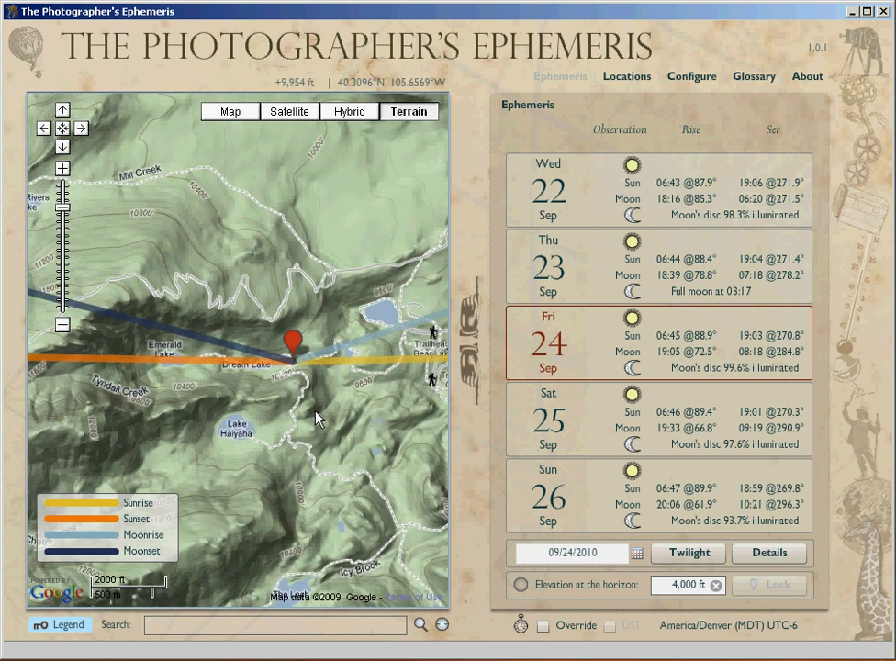
scroll(314, 425, "up", 1)
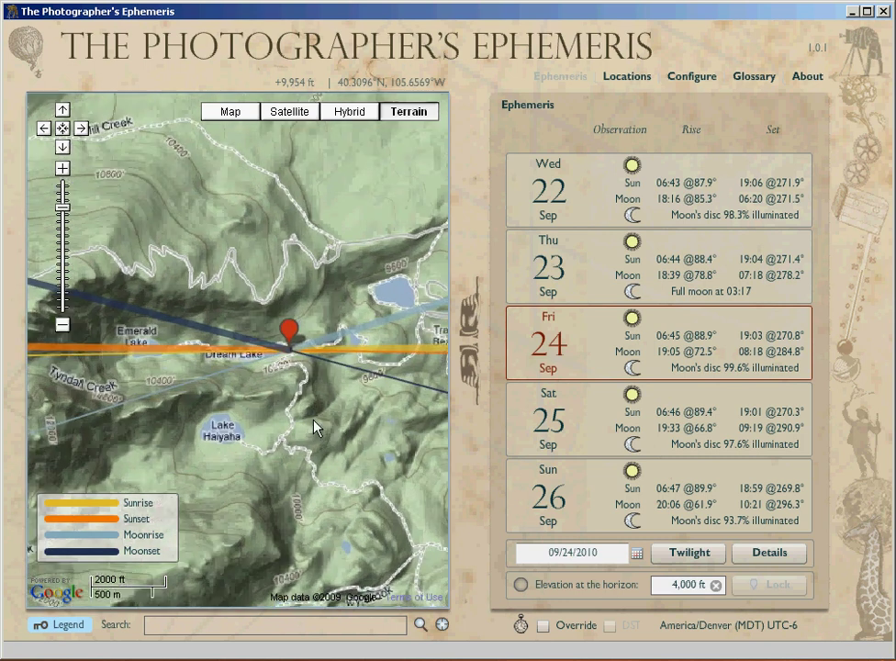
scroll(307, 287, "up", 1)
scroll(301, 314, "down", 1)
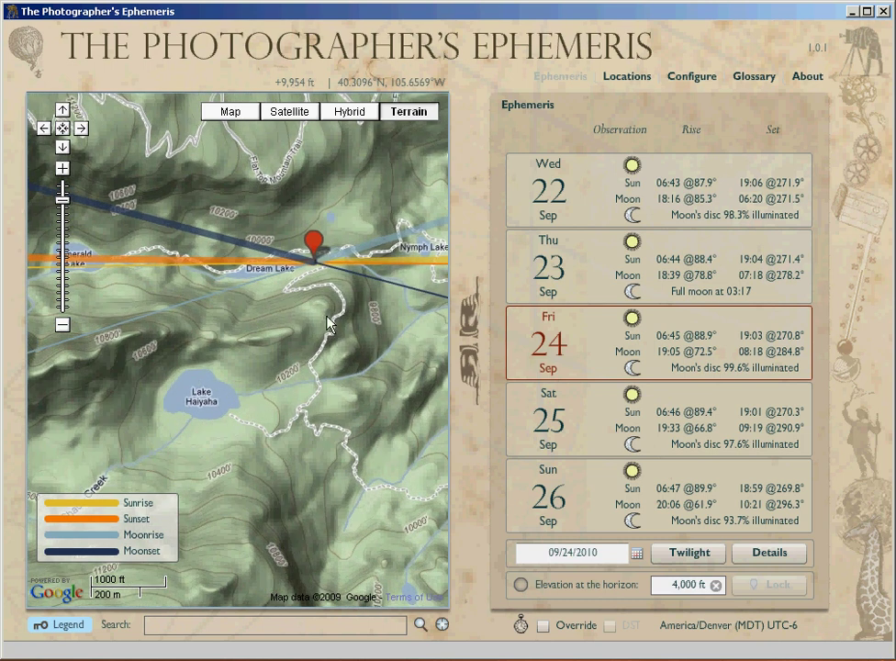
scroll(327, 320, "up", 1)
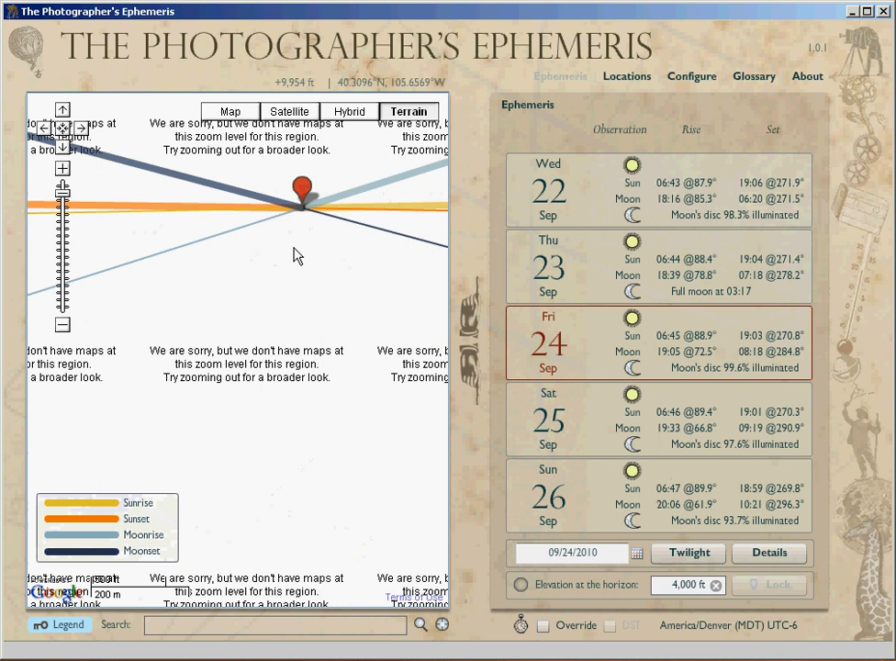
scroll(292, 260, "down", 1)
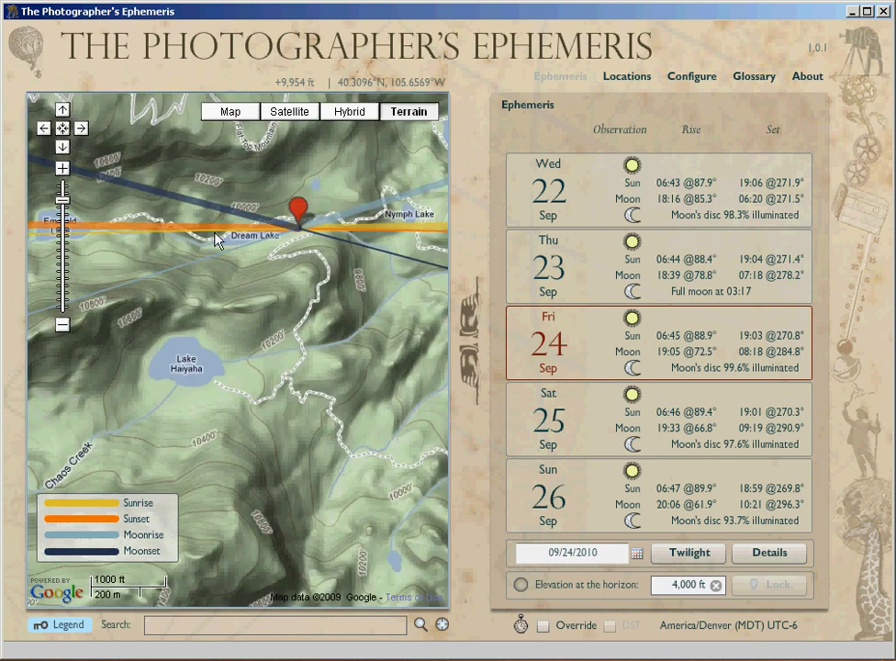
left_click_drag(187, 299, 336, 310)
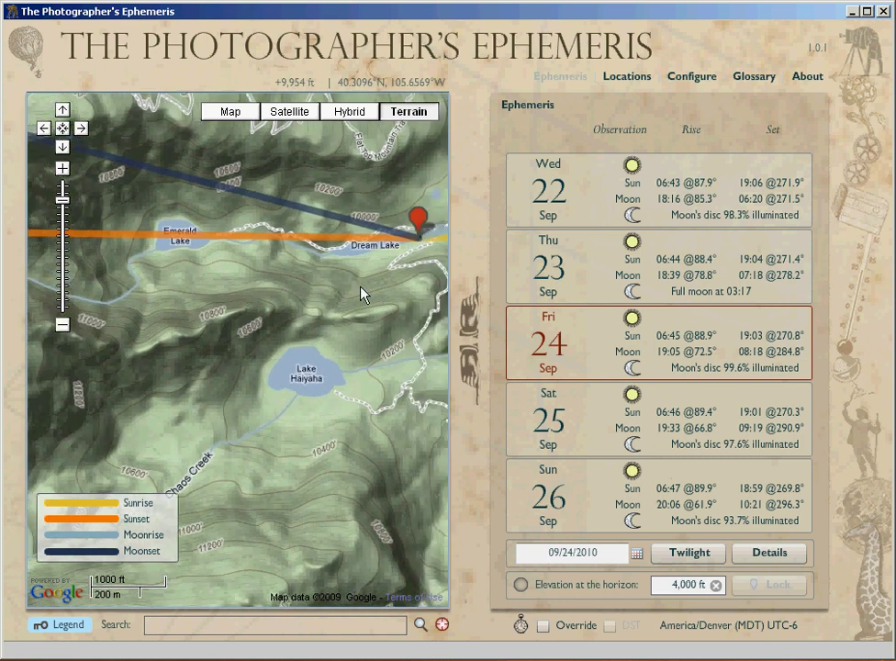
left_click_drag(360, 294, 198, 286)
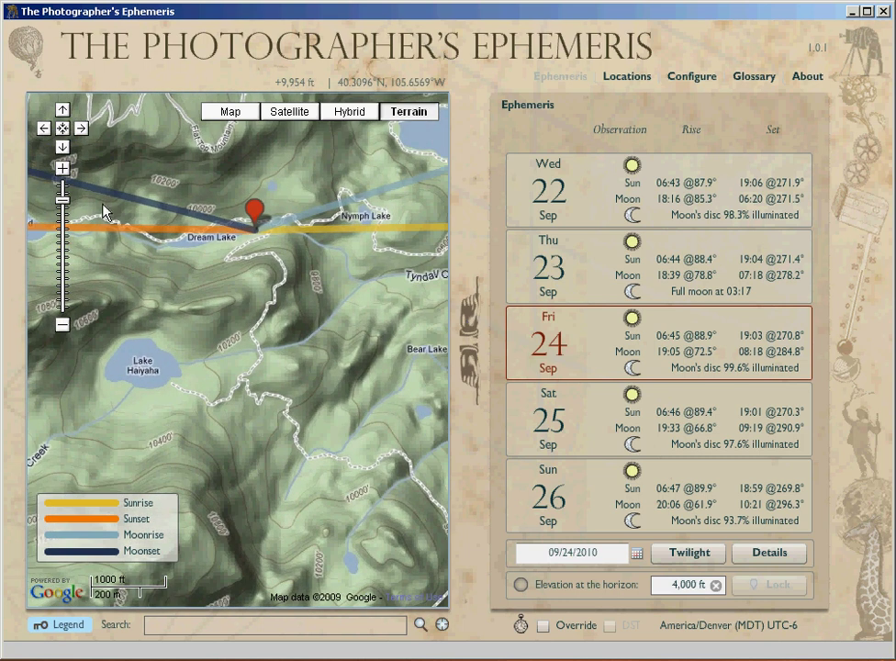
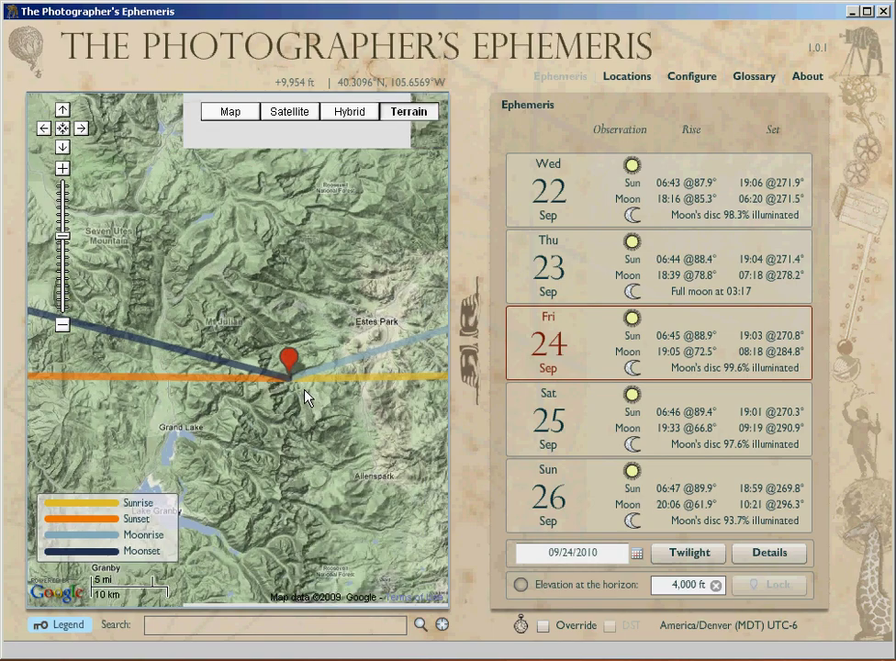
Examine the wider region around the Dream Lake marker, including the horizon circle and the plains along the sunrise line.
scroll(310, 392, "down", 1)
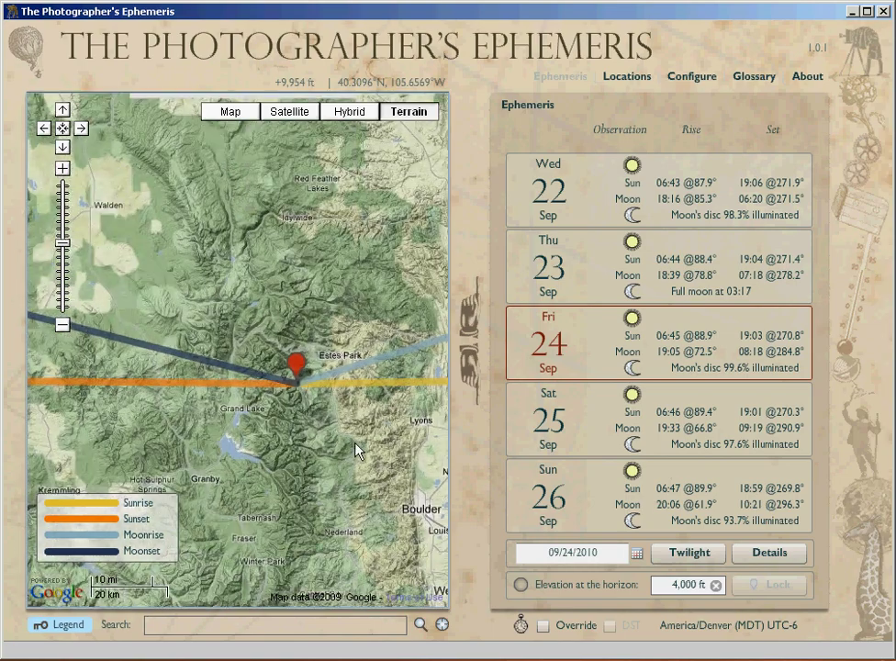
left_click_drag(360, 447, 294, 447)
scroll(294, 447, "down", 1)
scroll(292, 444, "down", 1)
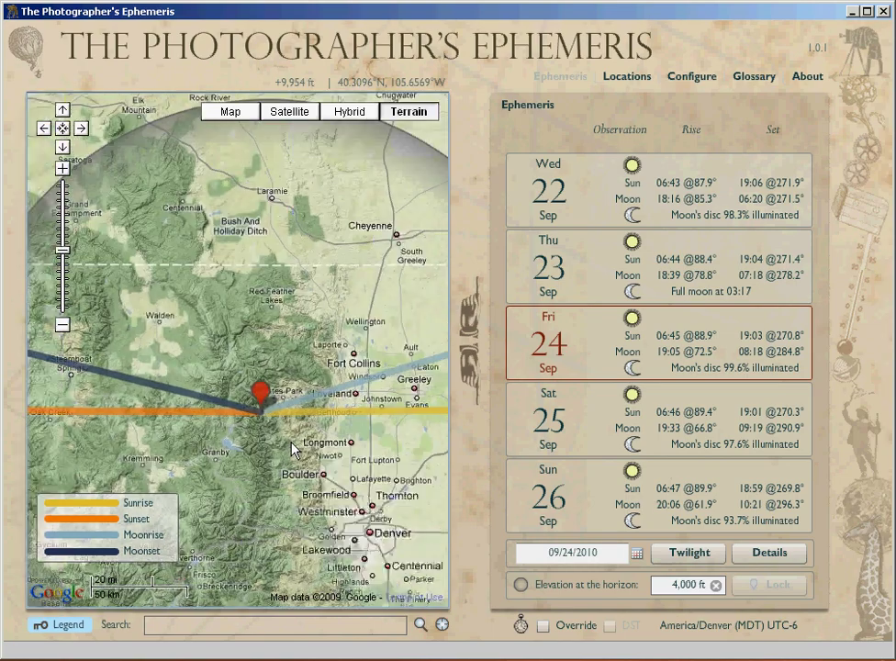
left_click_drag(385, 567, 355, 431)
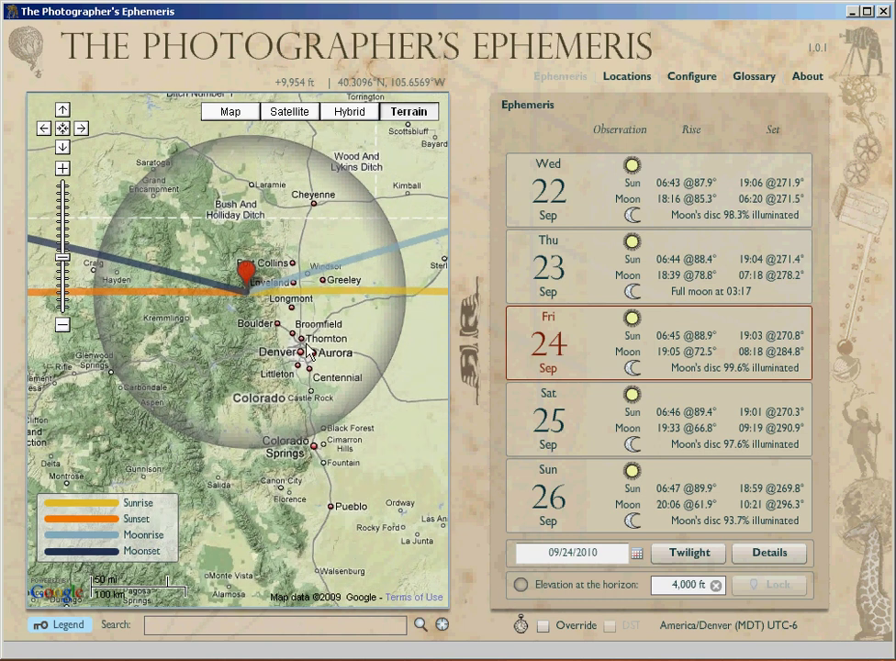
scroll(233, 267, "up", 2)
left_click_drag(112, 246, 224, 400)
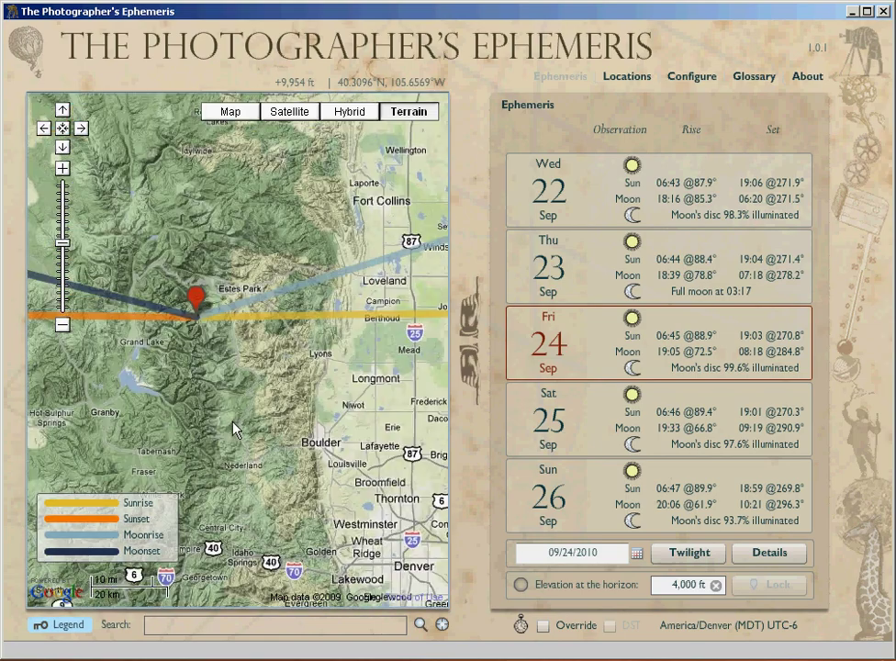
scroll(224, 401, "up", 1)
Show the single-day details and place the secondary marker on the sunrise line near the eastern horizon, about 104 mi from the primary marker.
left_click(780, 556)
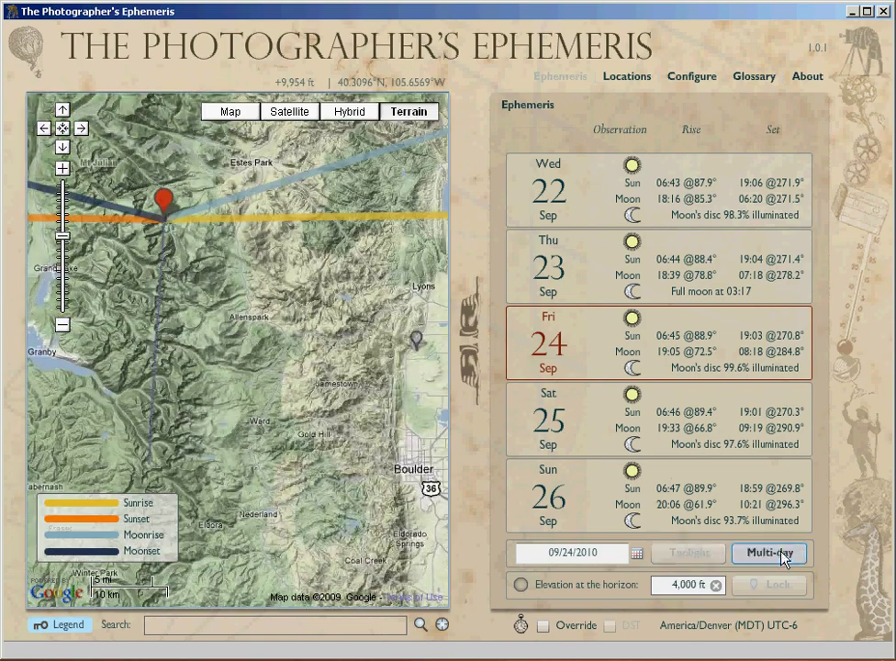
scroll(349, 369, "down", 1)
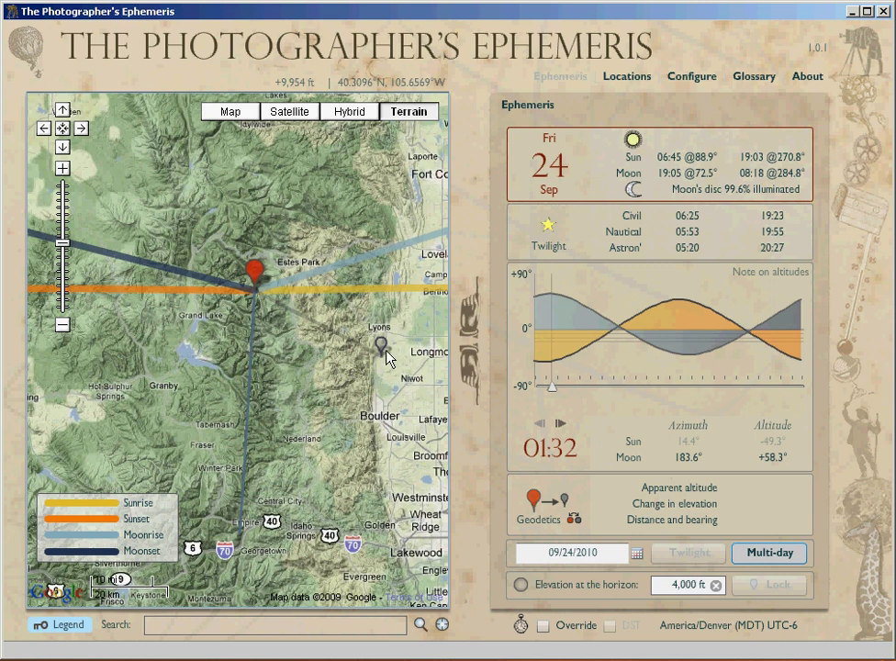
scroll(363, 404, "down", 2)
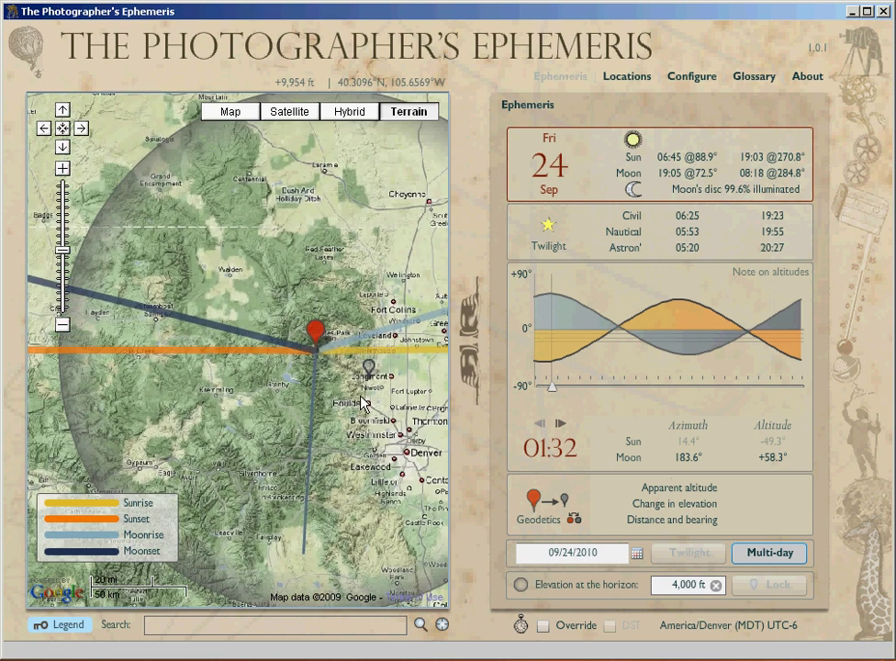
mouse_move(362, 404)
left_mouse_down()
mouse_move(287, 376)
mouse_move(400, 356)
left_mouse_up()
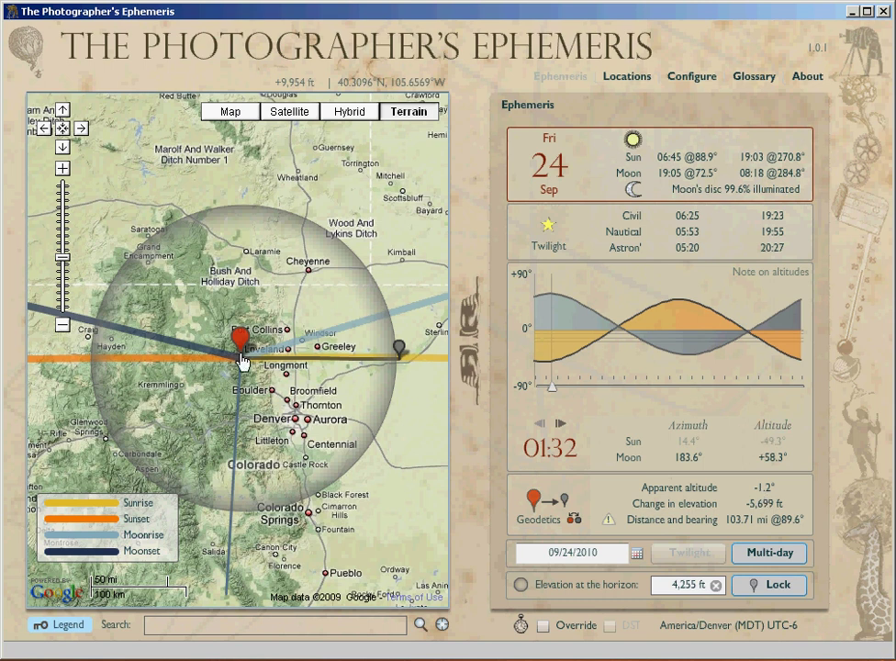
Advance the time of day event by event to sunrise at 06:45.
scroll(240, 363, "up", 1)
scroll(240, 372, "up", 3)
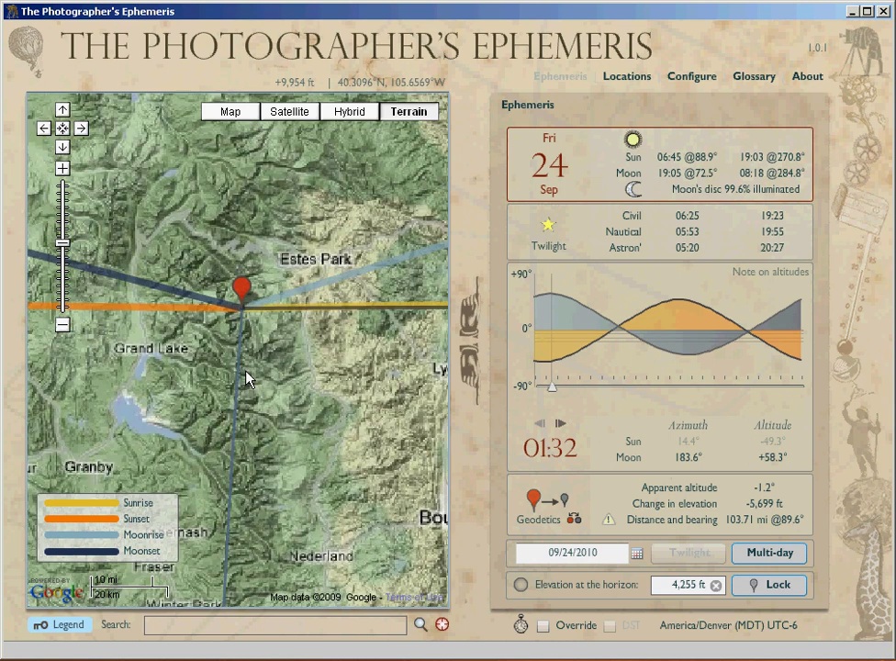
left_click(560, 423)
left_click(561, 423)
left_click(561, 423)
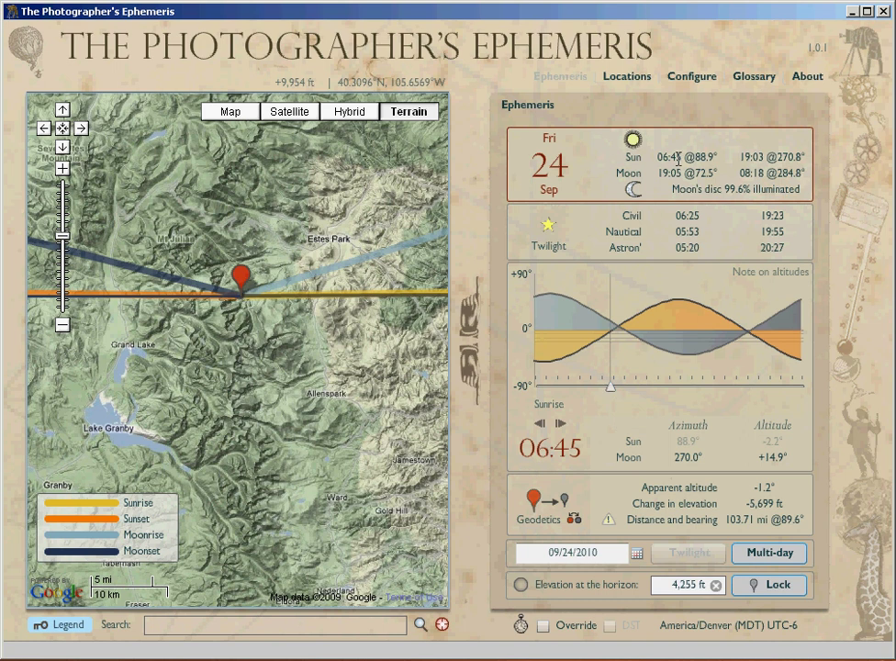
Move the secondary marker into the mountains south-southeast of Dream Lake, about 12 mi away at a bearing of about 154.5°.
mouse_move(611, 389)
scroll(273, 439, "up", 2)
scroll(274, 439, "down", 4)
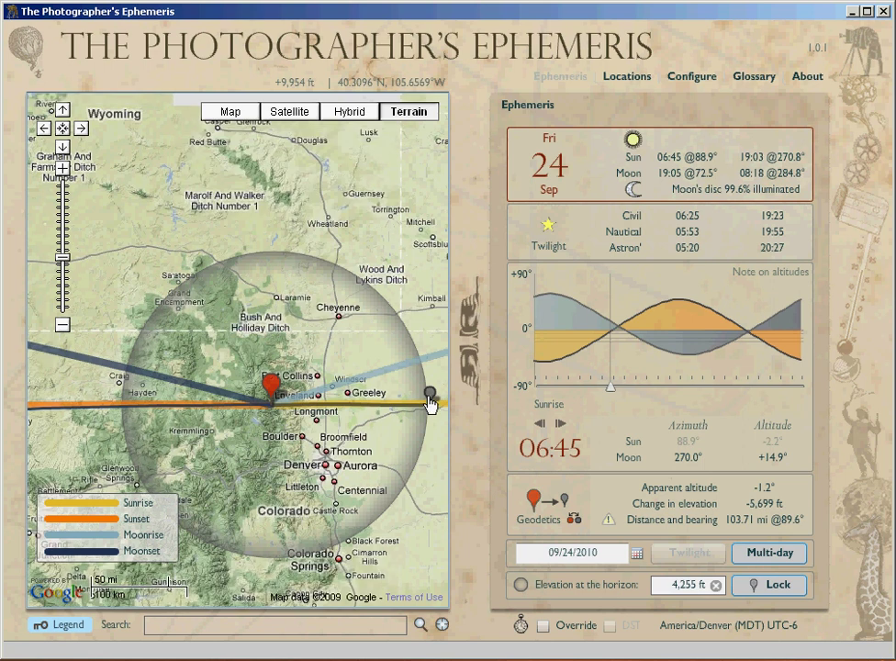
mouse_move(427, 400)
left_mouse_down()
mouse_move(283, 415)
mouse_move(286, 458)
mouse_move(275, 468)
left_mouse_up()
scroll(281, 413, "up", 2)
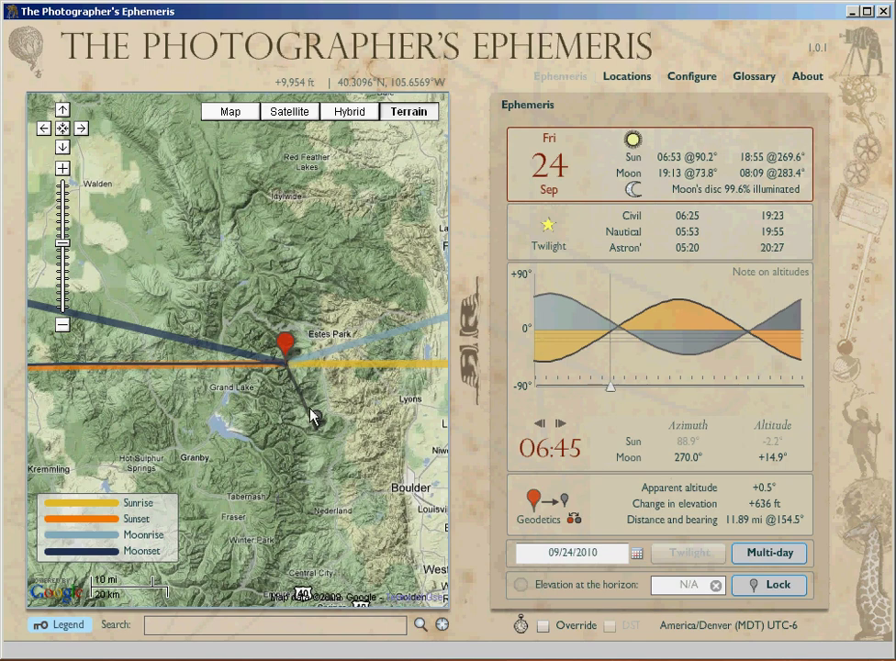